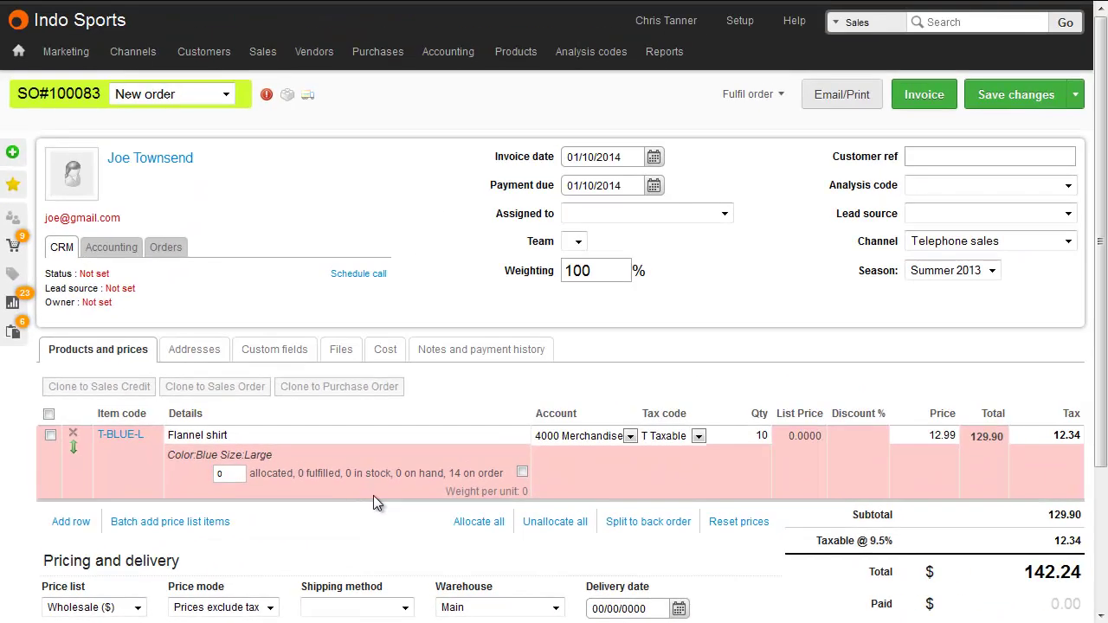
- Clone the sales order to a purchase order delivered to the Main warehouse, setting the original order's status to In progress
left_click(1076, 102)
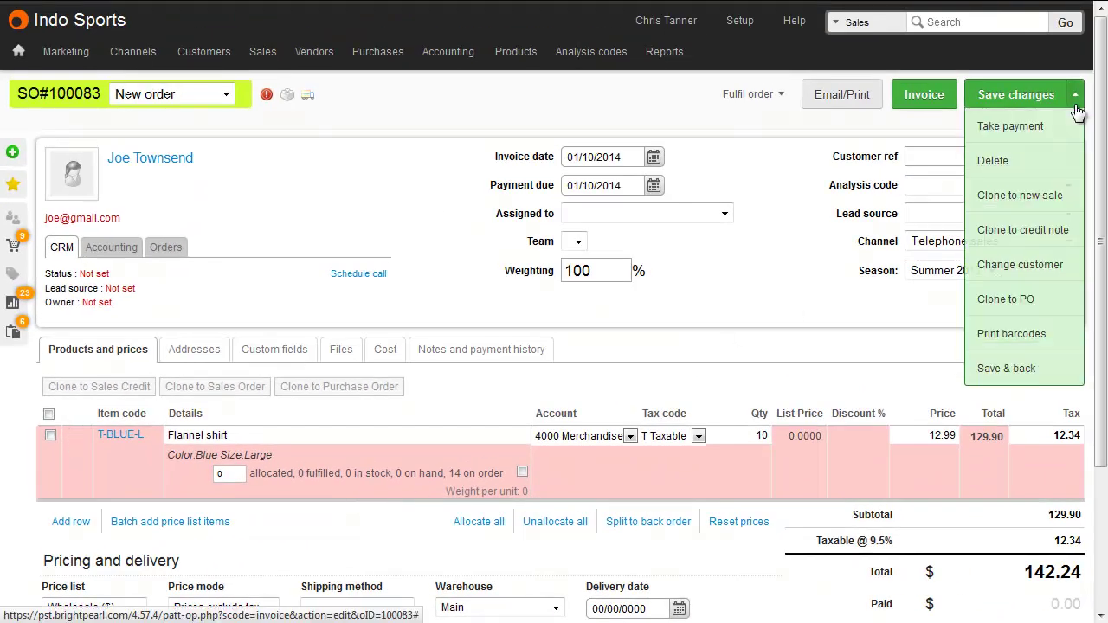
left_click(1035, 301)
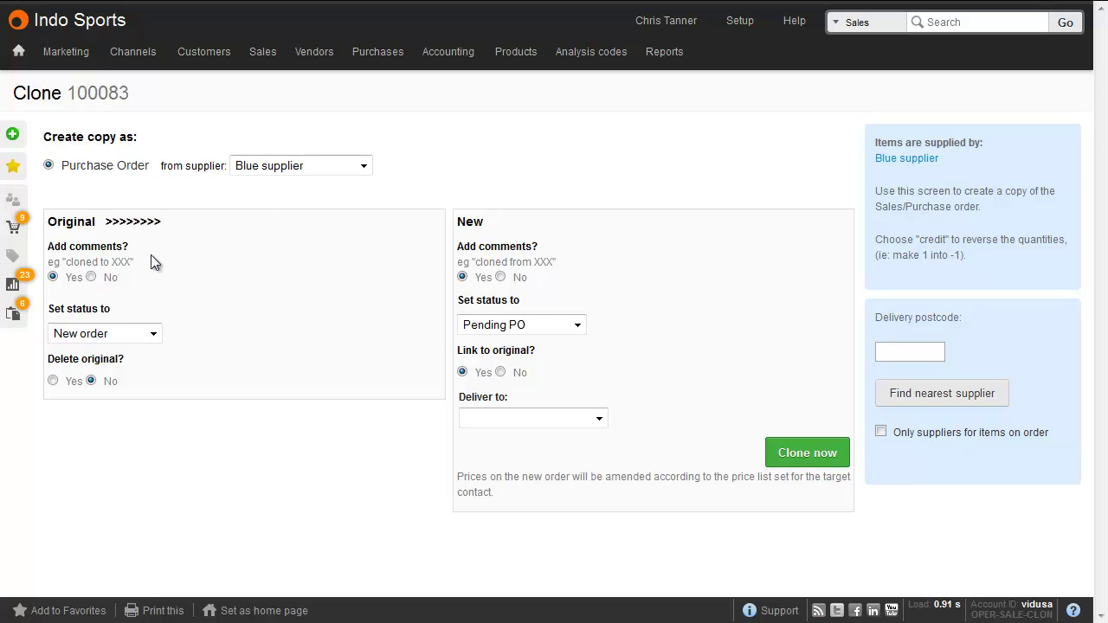
left_click(152, 335)
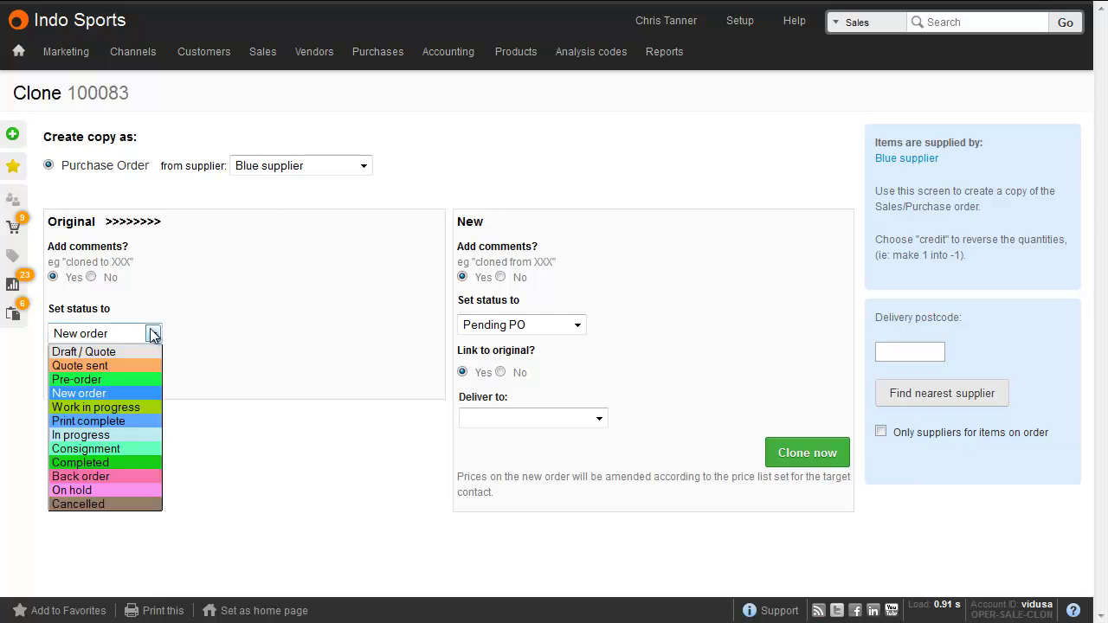
left_click(140, 433)
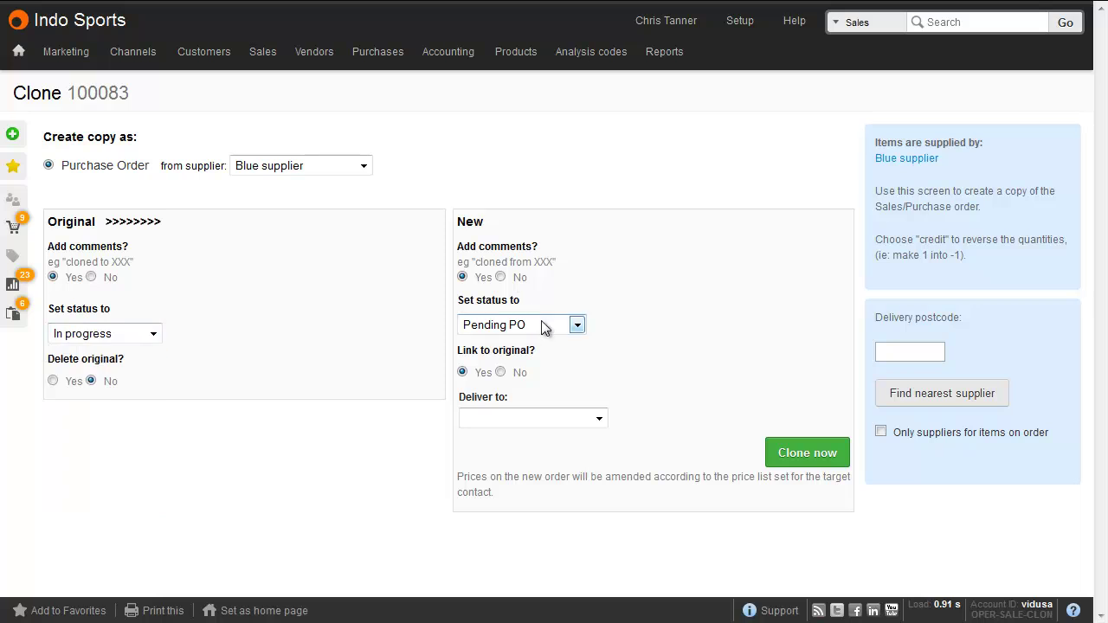
left_click(533, 421)
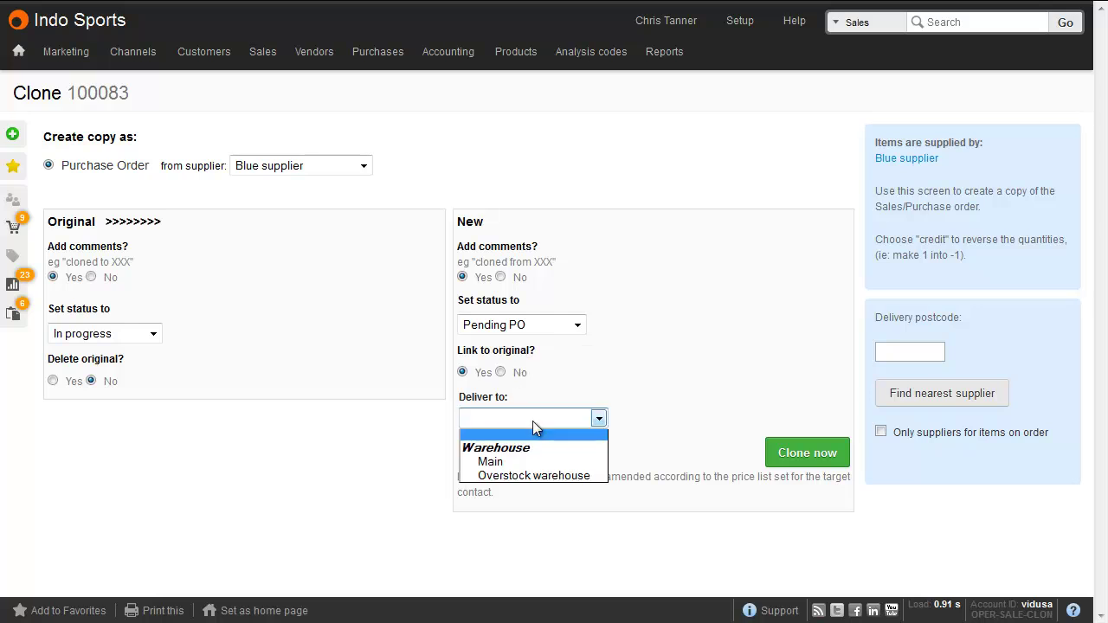
left_click(532, 460)
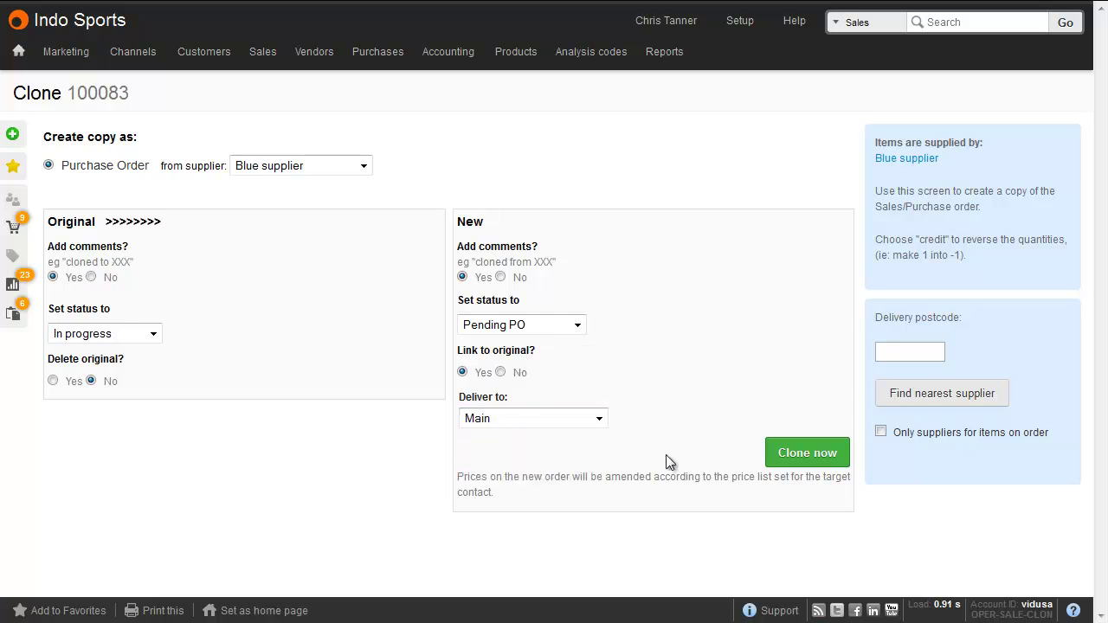
left_click(792, 452)
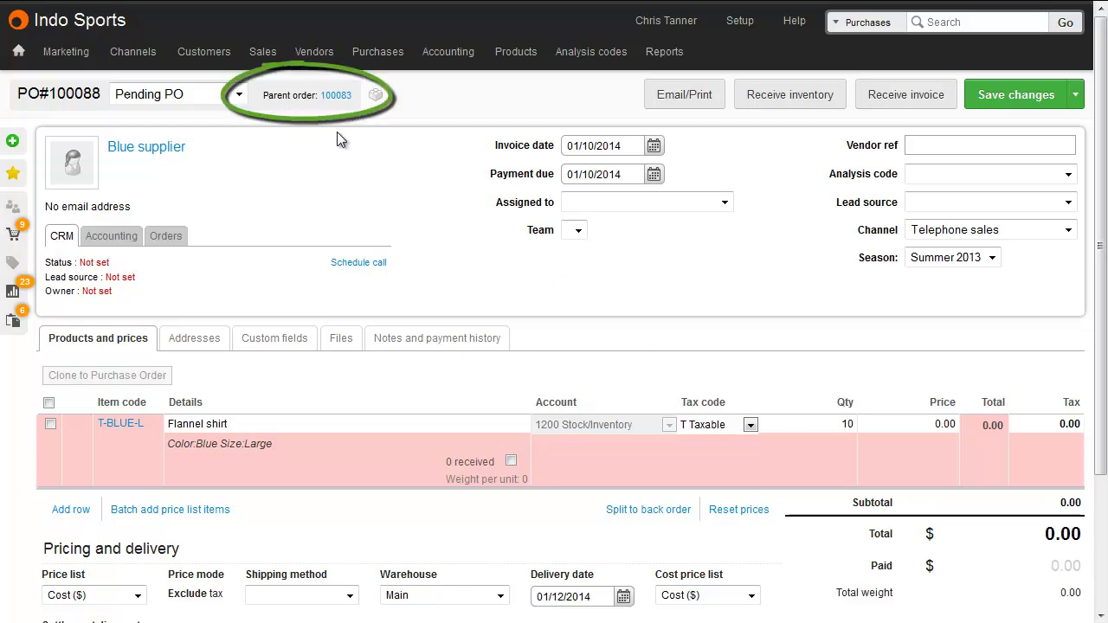
- Review the notes and payment history of the new purchase order and of the sales order it was cloned from
left_click(427, 338)
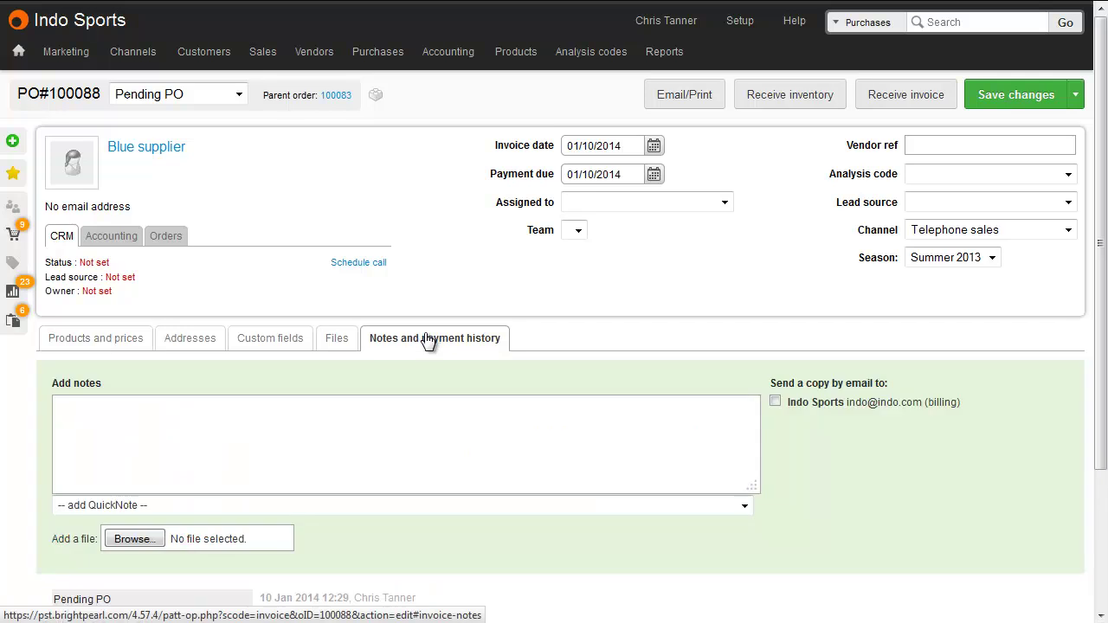
scroll(428, 340, "down", 2)
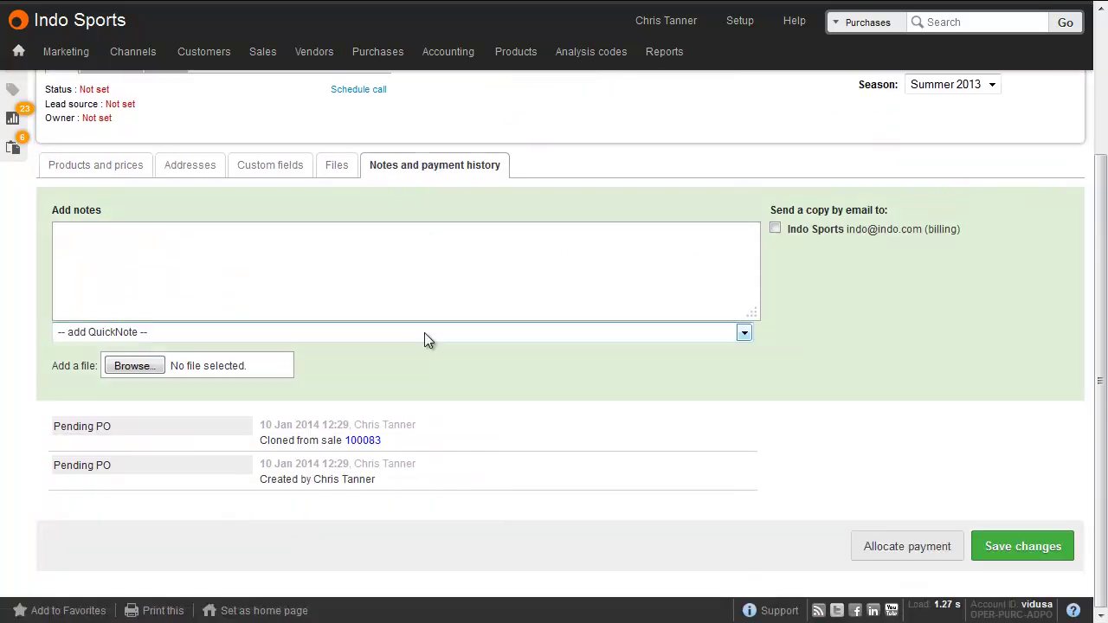
left_click(362, 445)
left_click(481, 357)
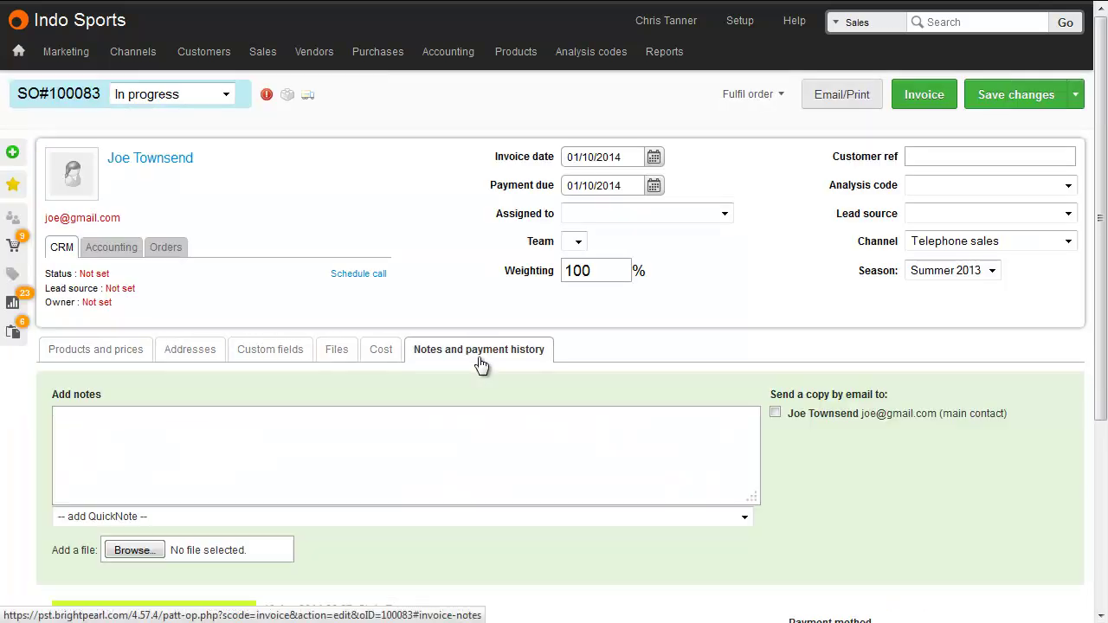
scroll(482, 364, "down", 3)
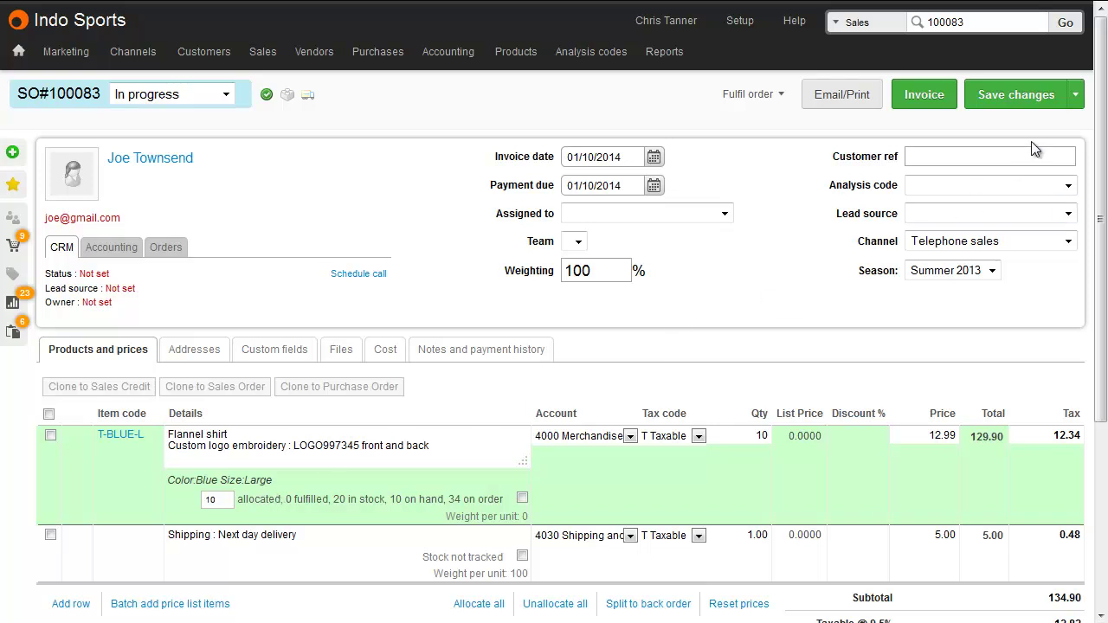
- Clone the whole updated sales order, with its embroidery note and shipping row, to another purchase order delivered to the Main warehouse
left_click(1076, 95)
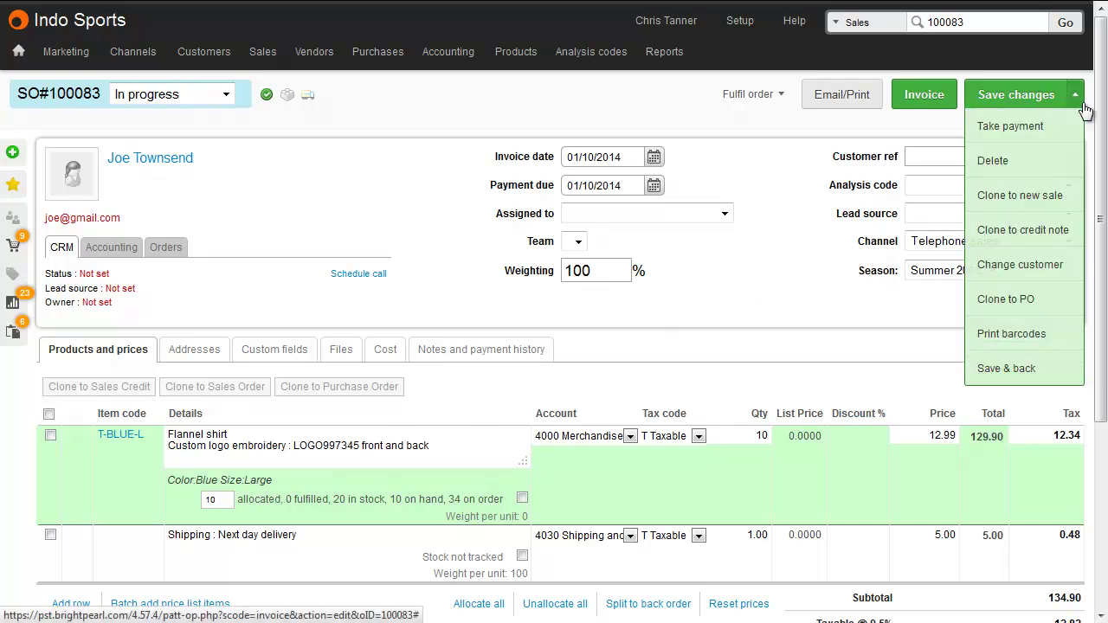
left_click(1031, 299)
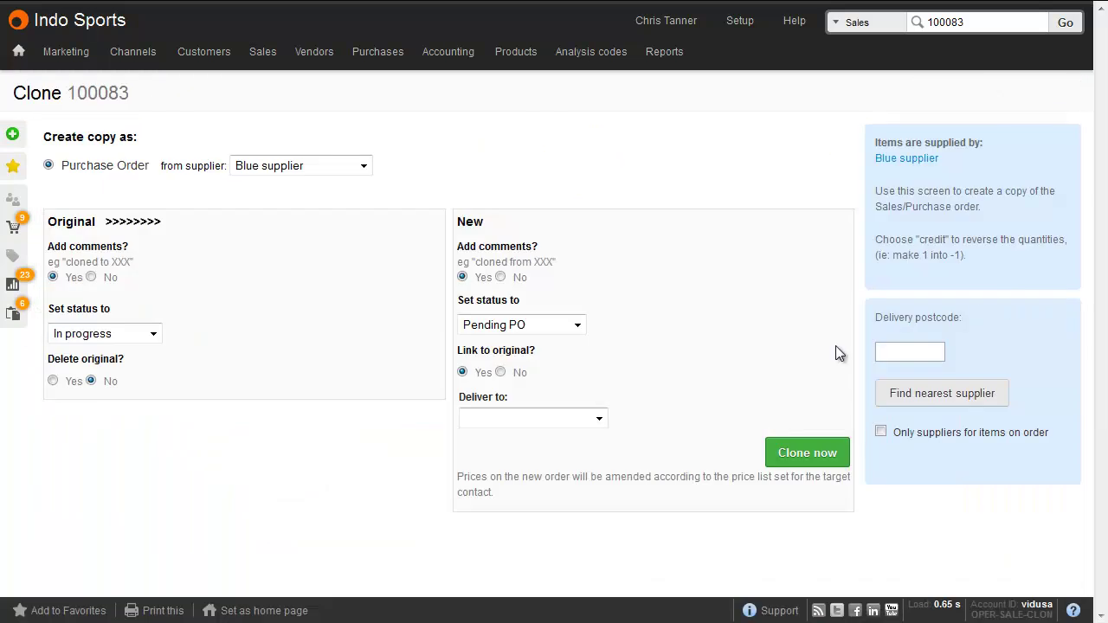
left_click(599, 418)
left_click(574, 465)
left_click(803, 452)
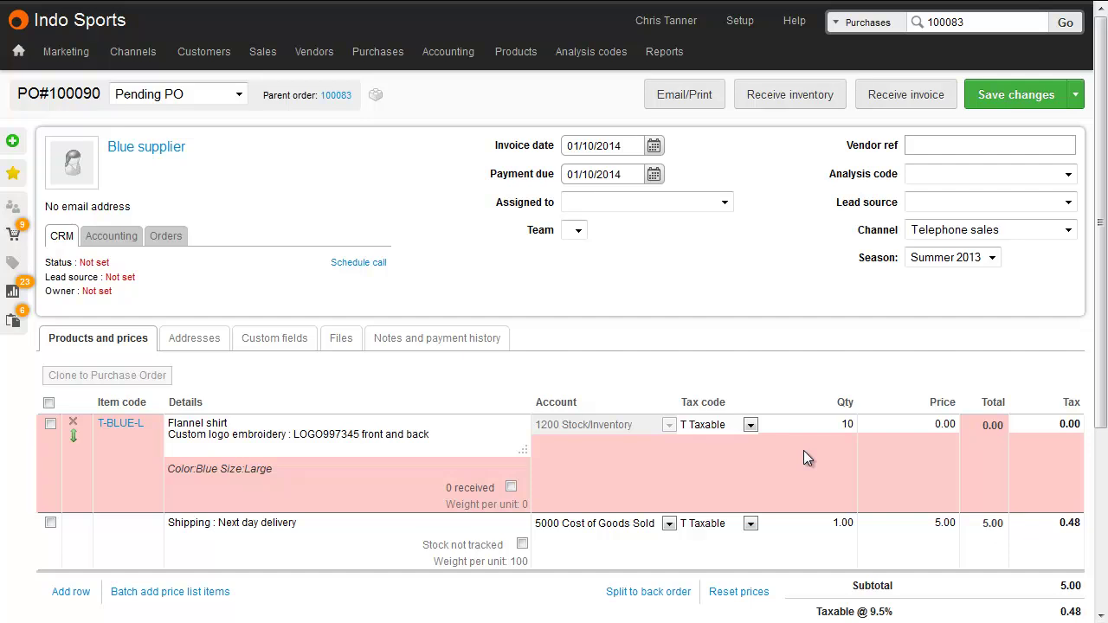
- Copy the custom logo embroidery line from the flannel shirt's details, and delete the flannel shirt and shipping rows from the purchase order
left_click(453, 432)
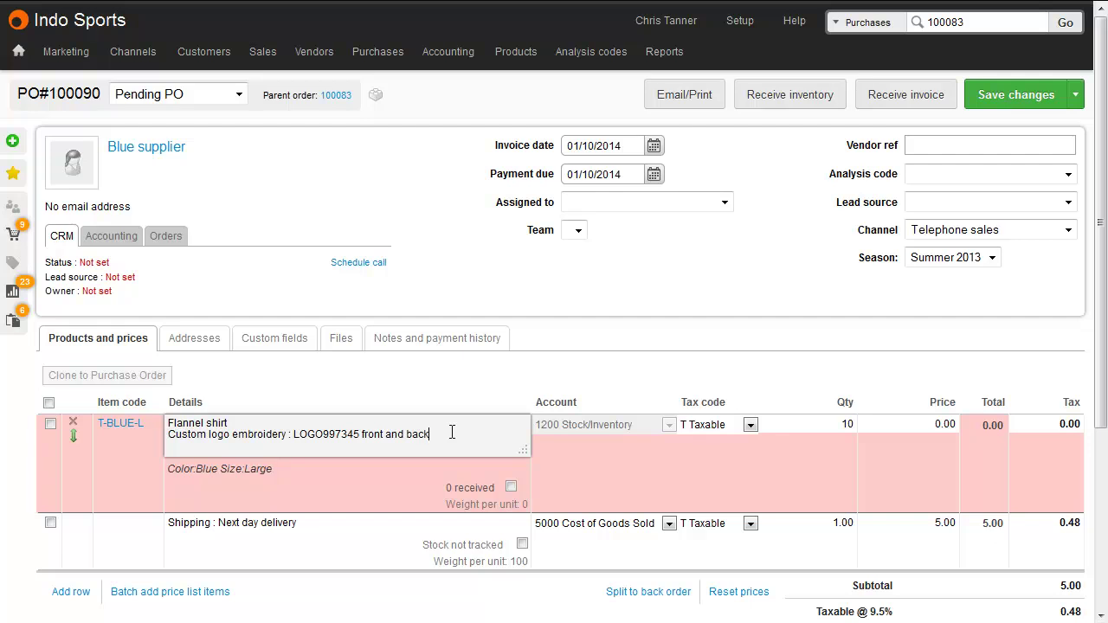
left_click_drag(430, 434, 168, 435)
key("ctrl+c")
left_click(72, 422)
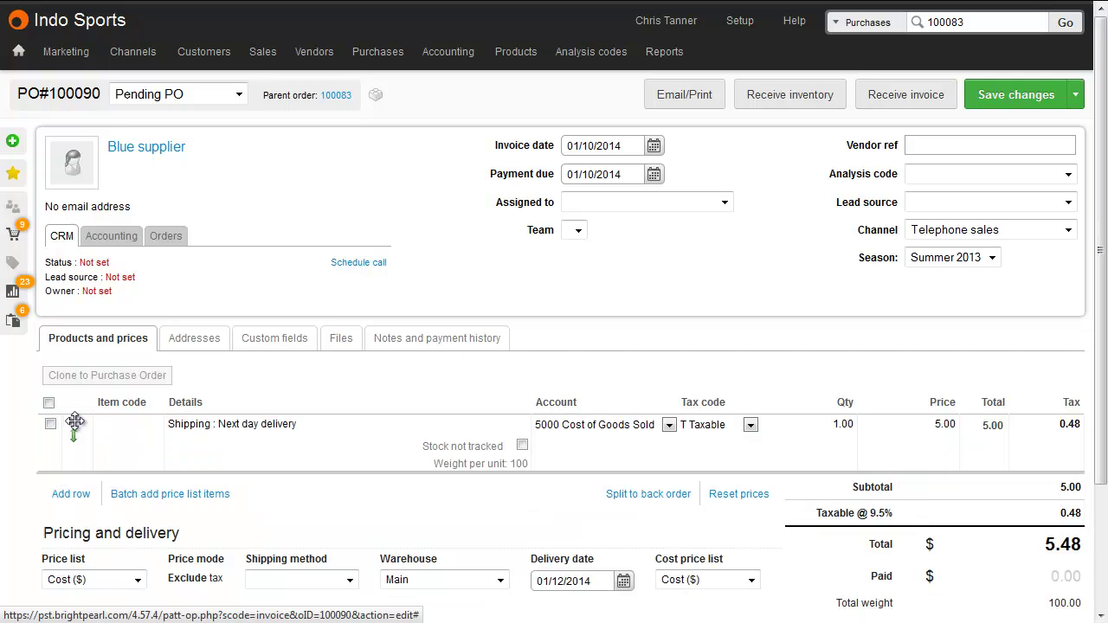
left_click(74, 422)
- Add a free-text row reading "Custom logo embroidery : LOGO997345 front and back" with a price of 5, and save the purchase order
left_click(68, 432)
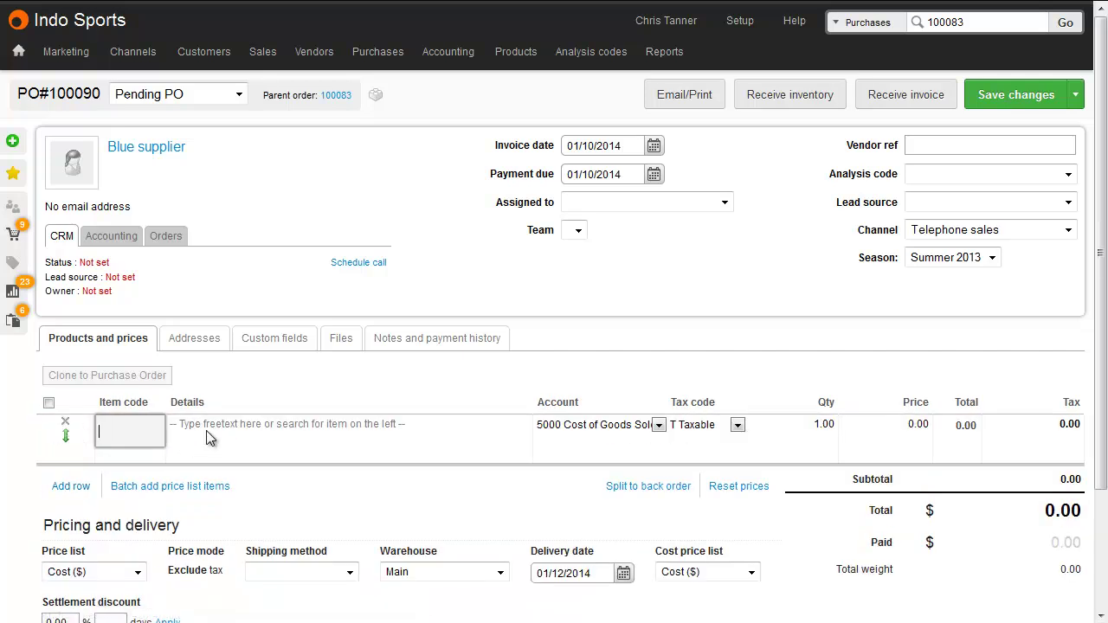
left_click(221, 423)
key("ctrl+v")
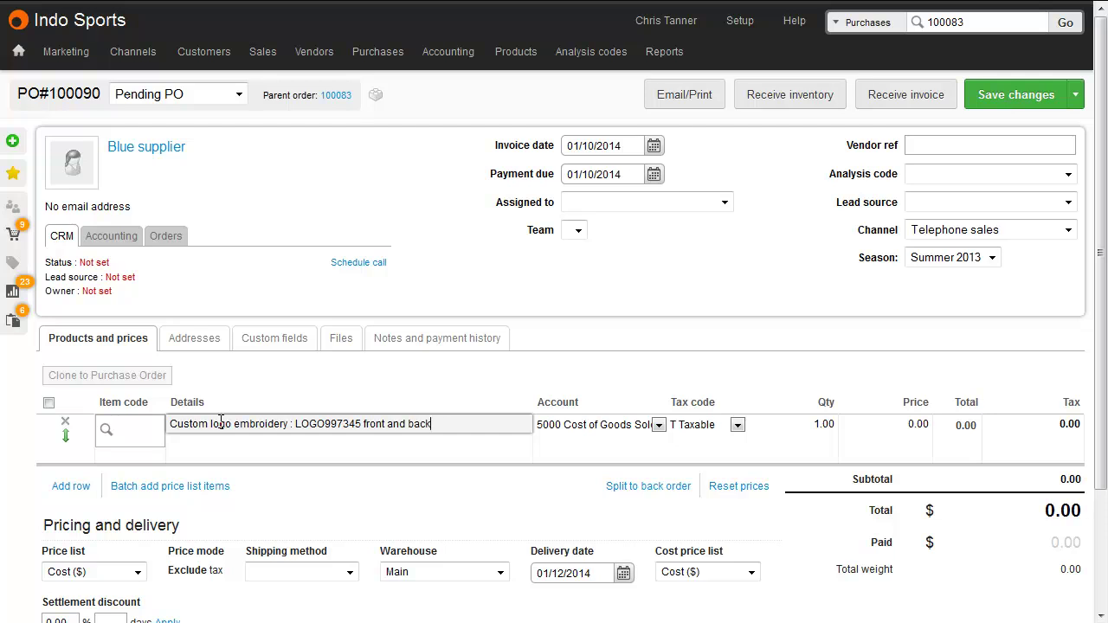
left_click(894, 425)
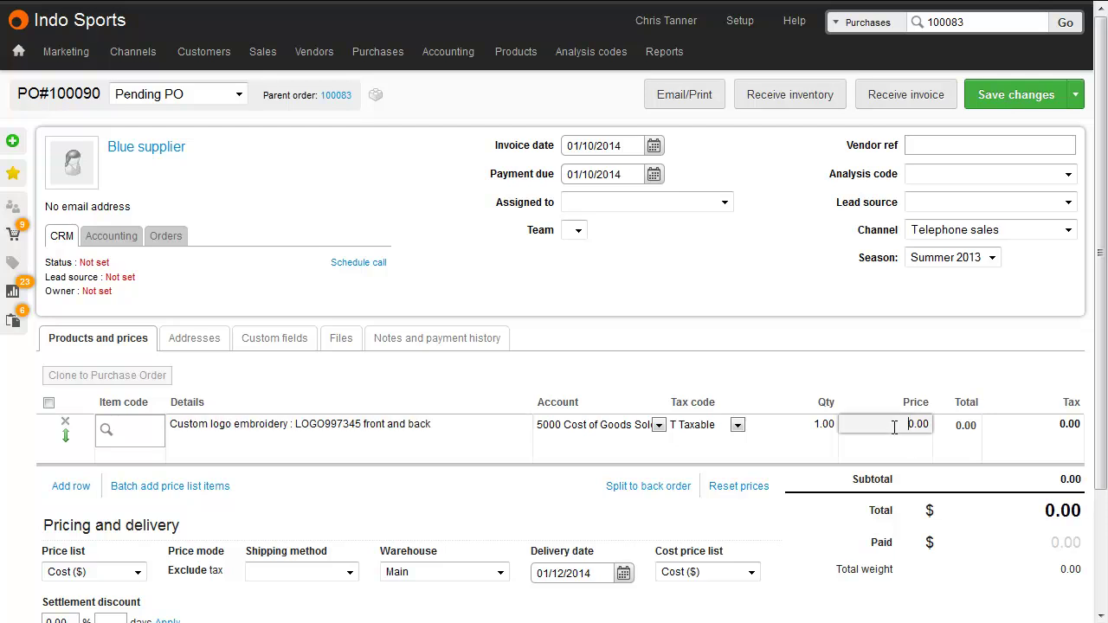
type("5")
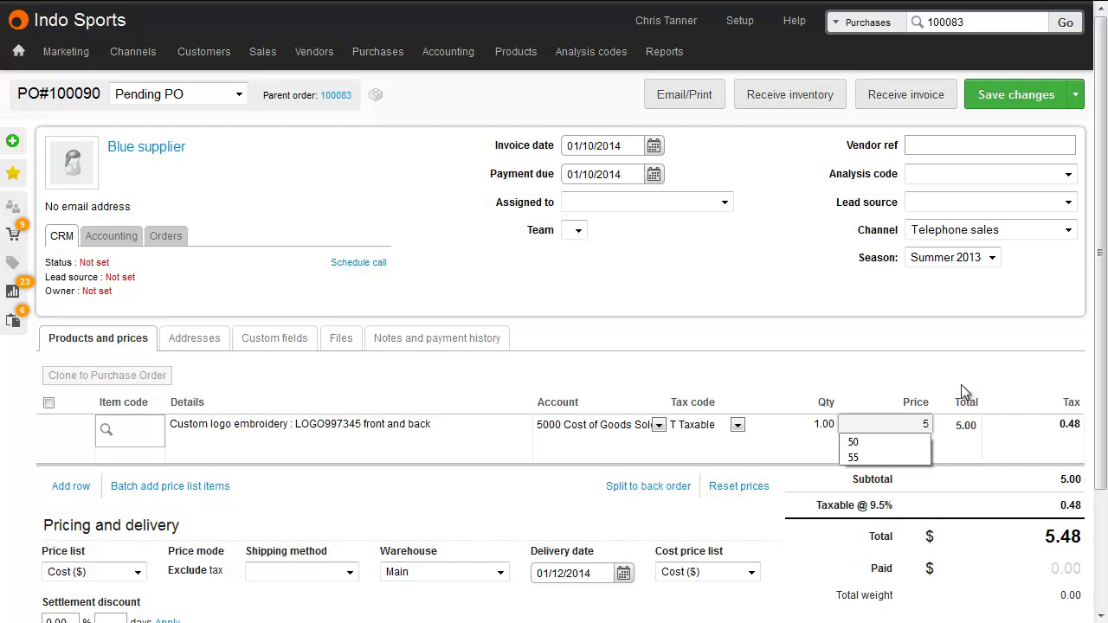
left_click(1023, 94)
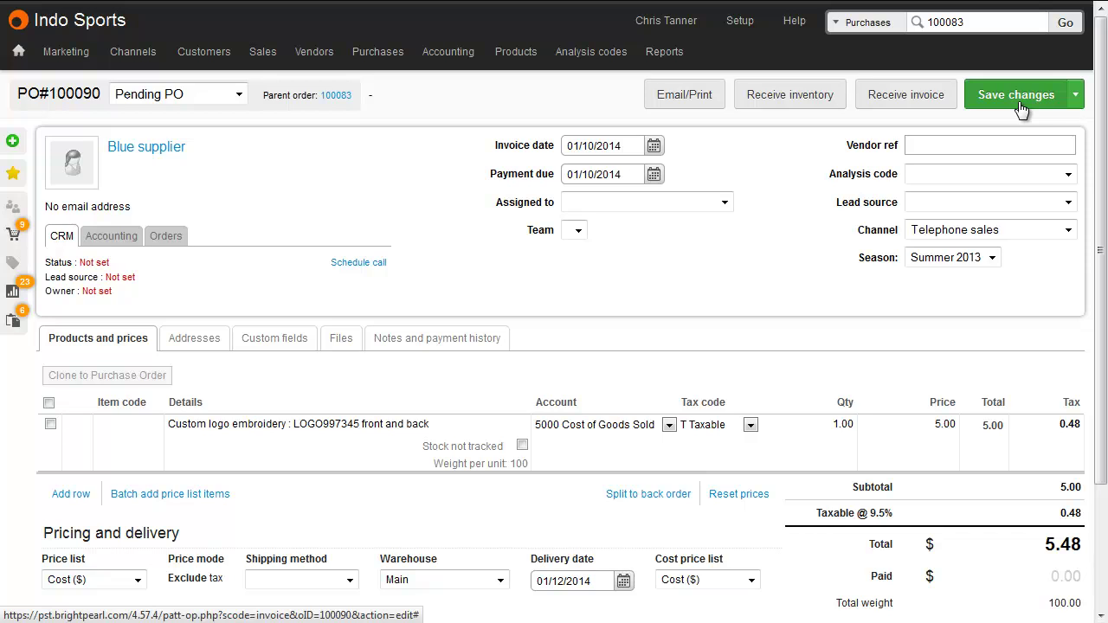
left_click(1018, 96)
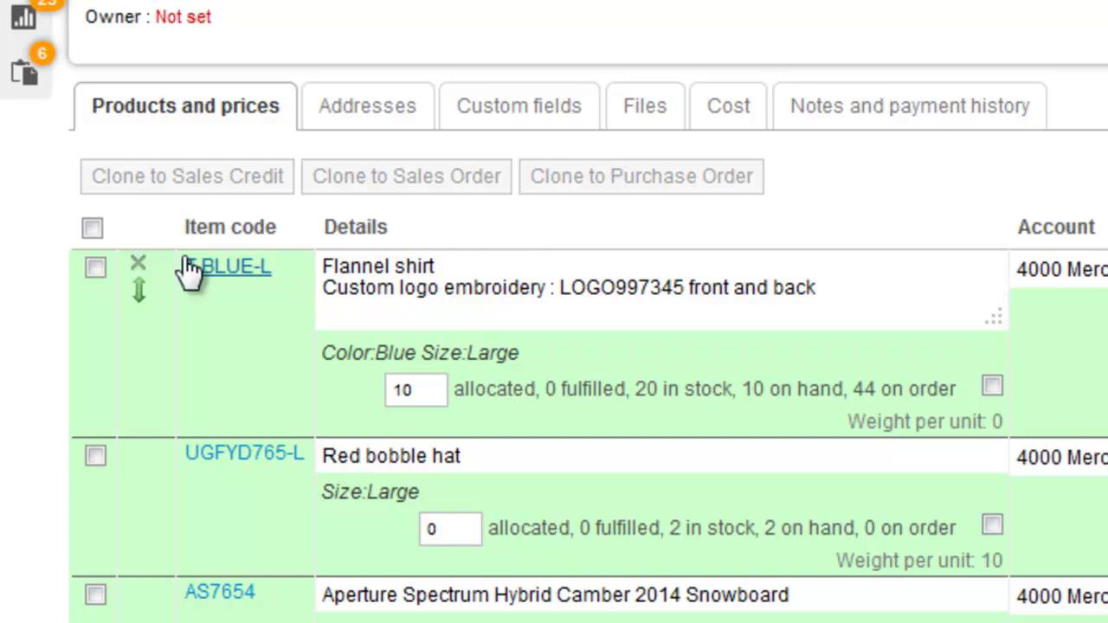
- Clone only the sales order's T-BLUE-L flannel shirt row to a new purchase order delivered to the Main warehouse
left_click(96, 269)
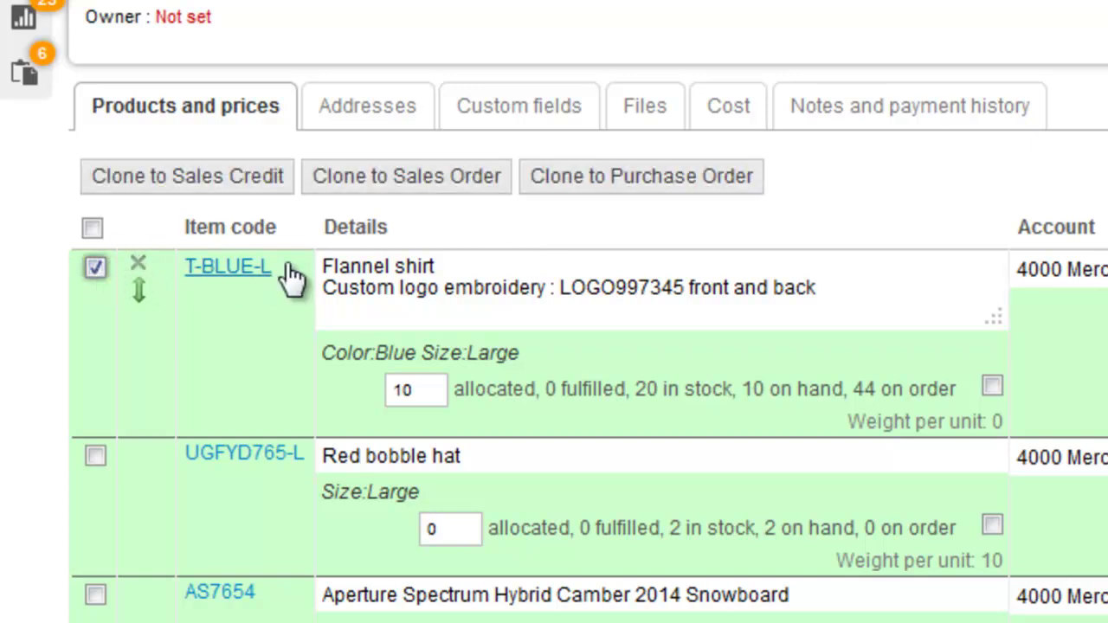
left_click(654, 186)
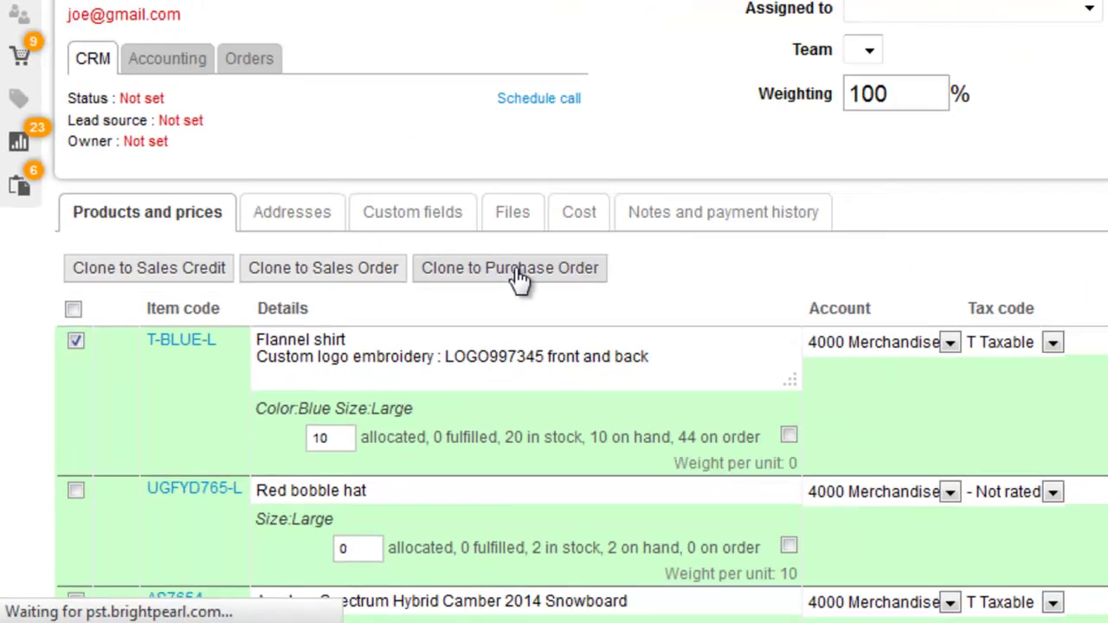
left_click(498, 422)
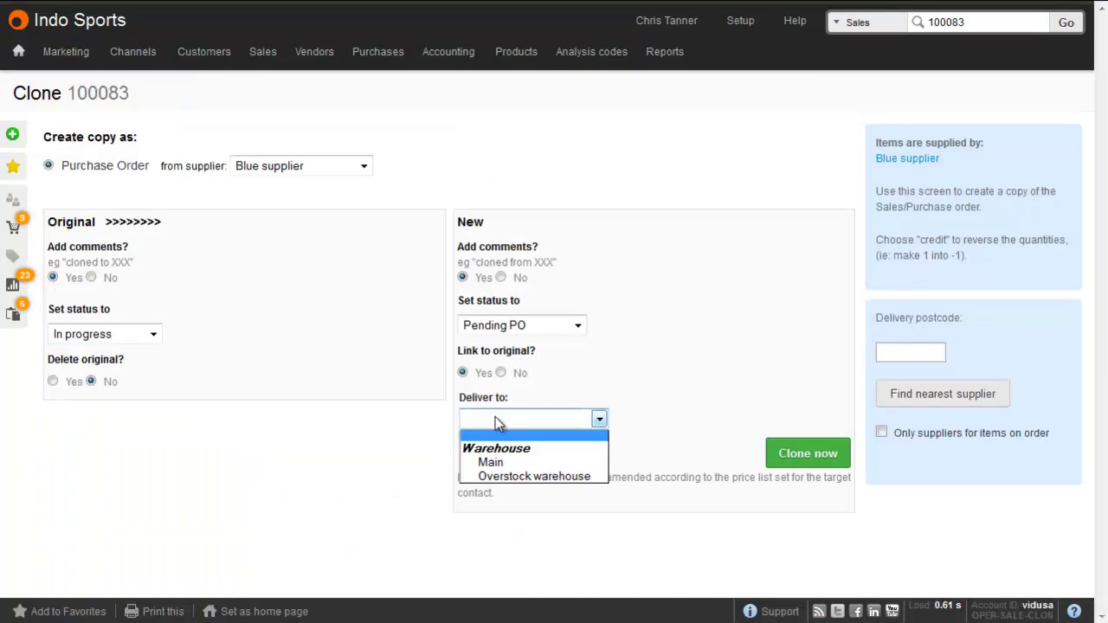
left_click(518, 462)
left_click(806, 456)
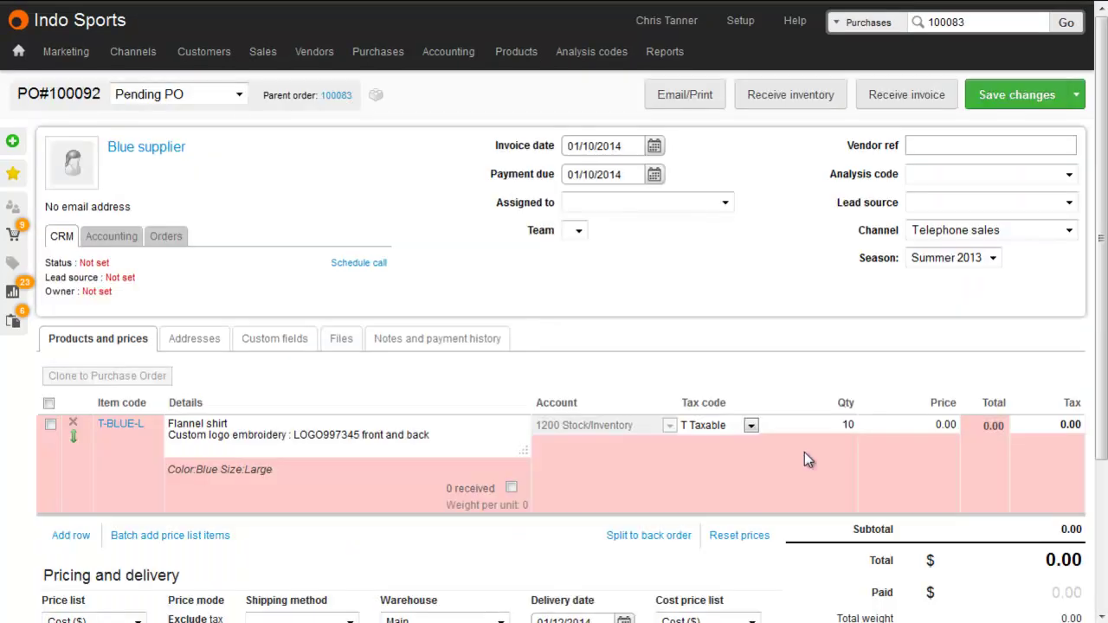